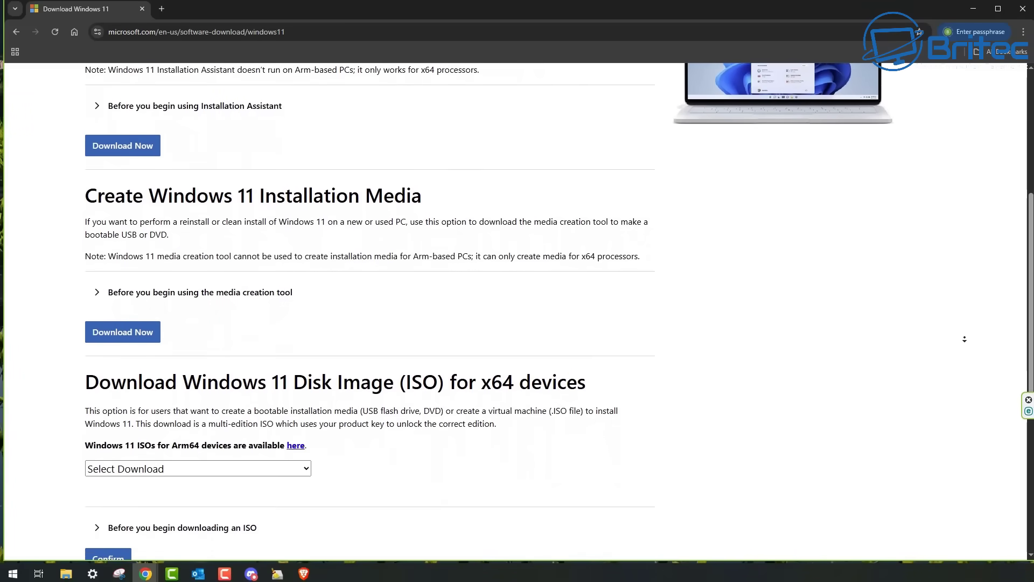
Step: Select the Windows 11 multi-edition ISO for x64 under Download Windows 11 Disk Image and confirm
{"action": "left_click", "coordinate": [869, 359]}
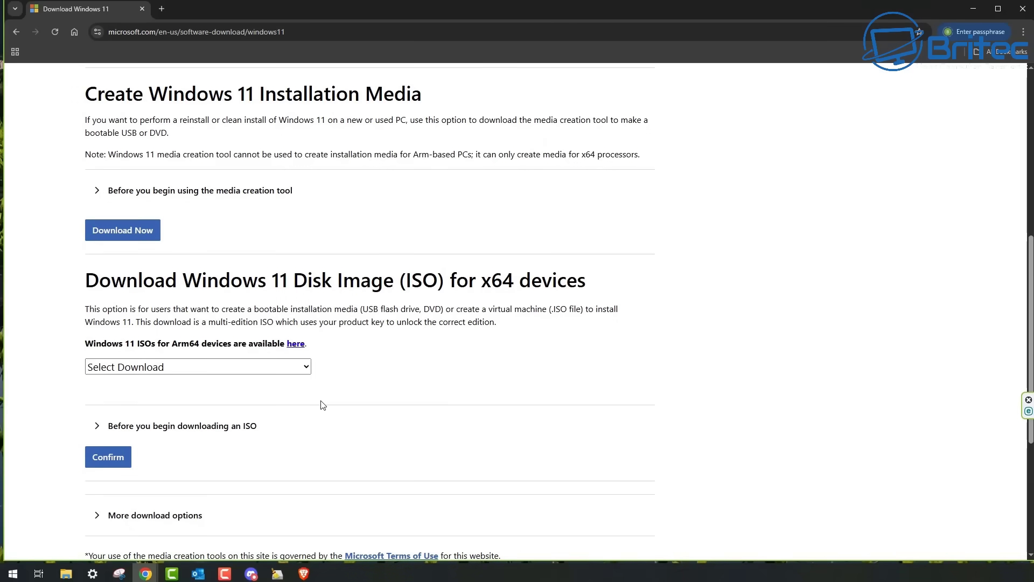
{"action": "left_click", "coordinate": [306, 369]}
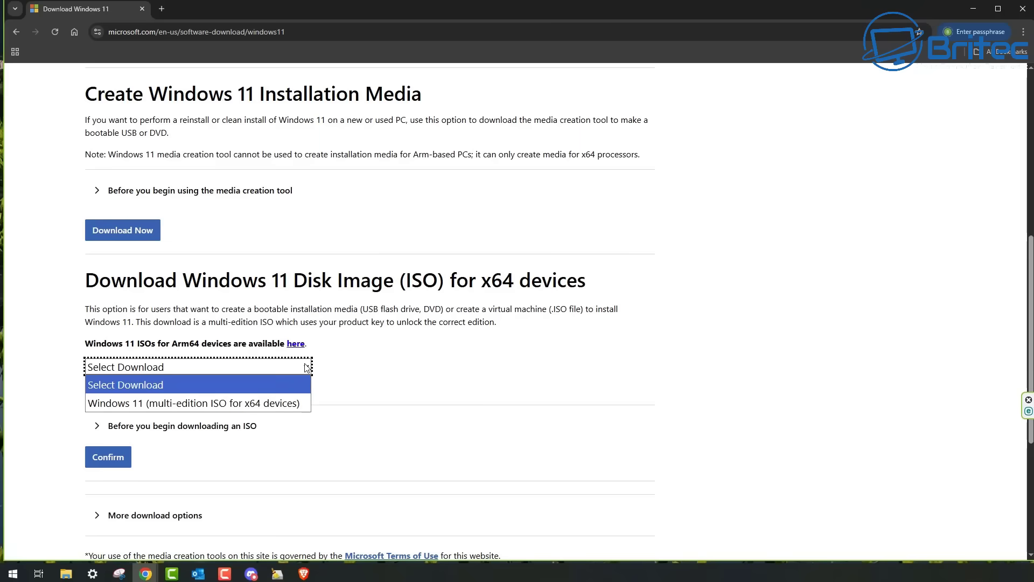
{"action": "left_click", "coordinate": [277, 404]}
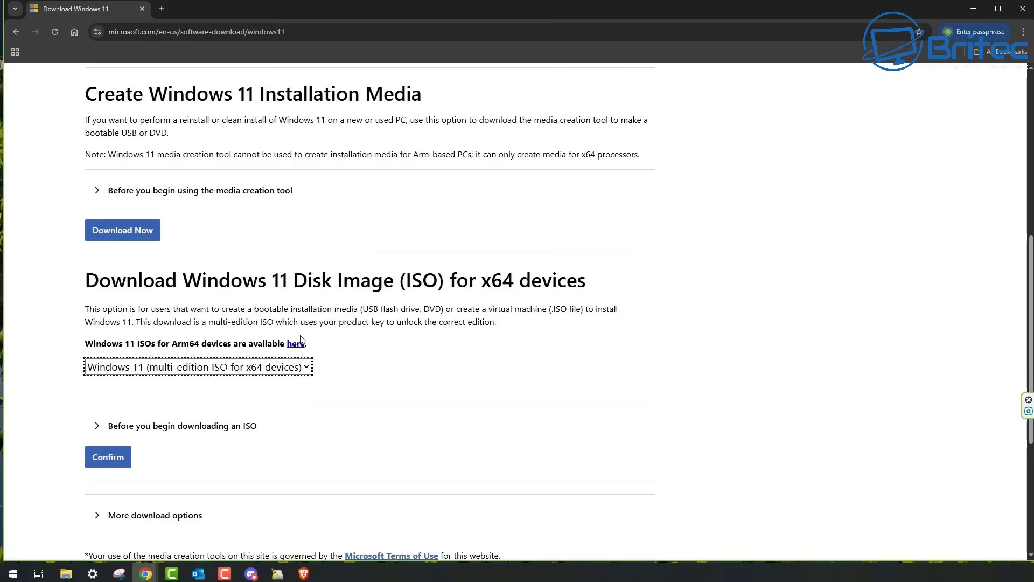
{"action": "left_click", "coordinate": [106, 459]}
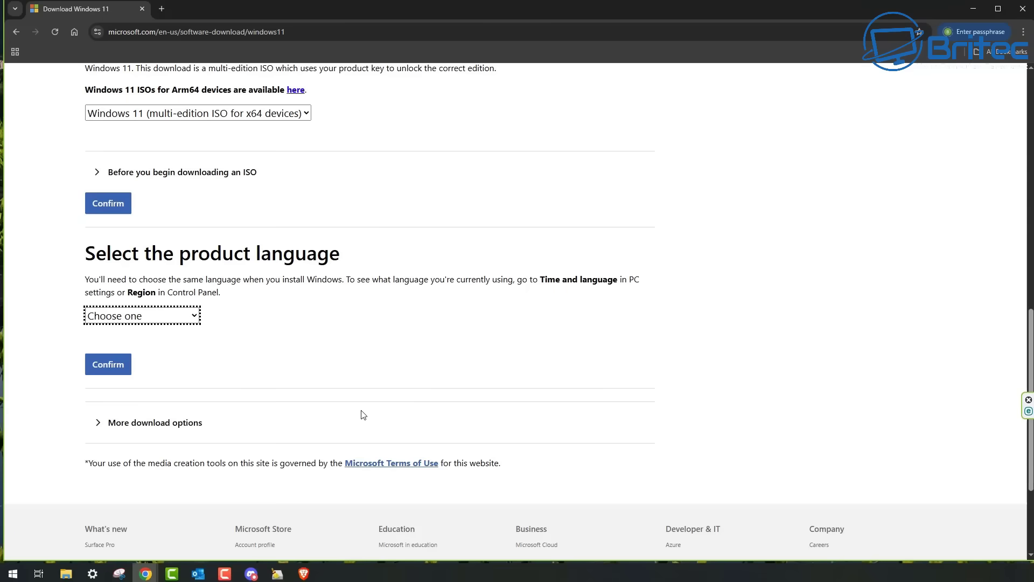
Step: Choose English International as the product language and start the 64-bit ISO download
{"action": "left_click", "coordinate": [193, 315]}
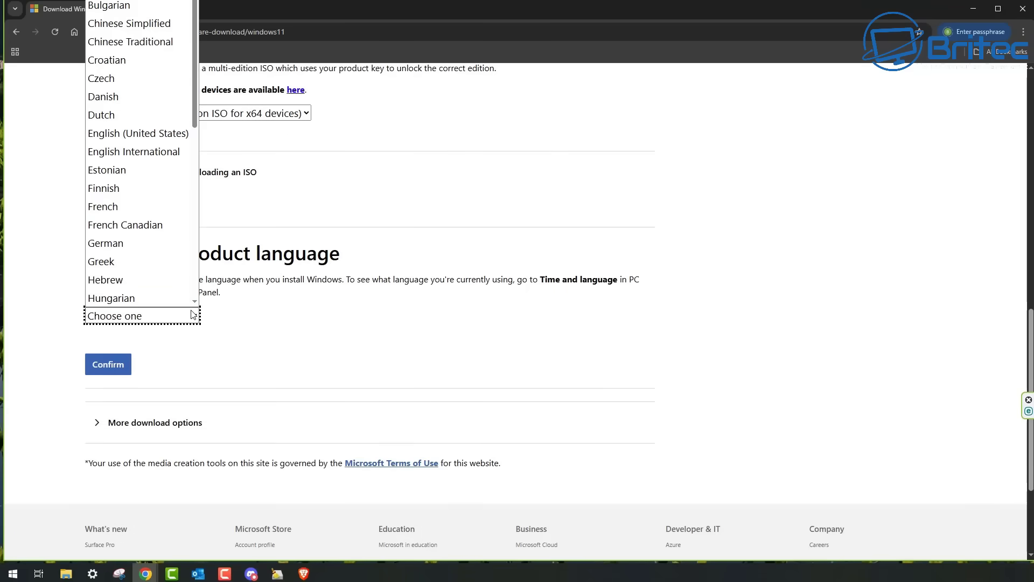
{"action": "left_click", "coordinate": [153, 153]}
{"action": "left_click", "coordinate": [114, 372]}
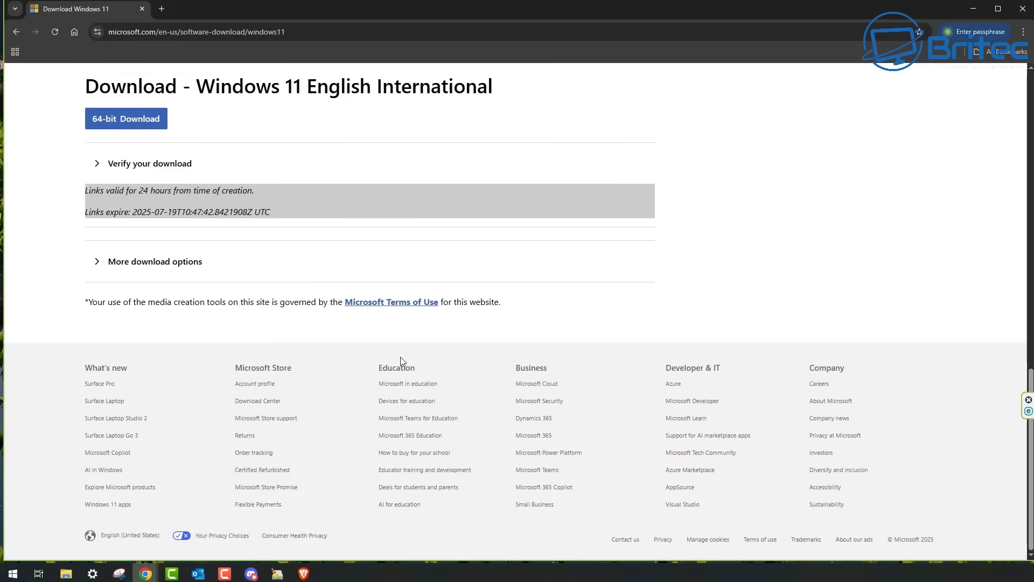
{"action": "left_click", "coordinate": [126, 119]}
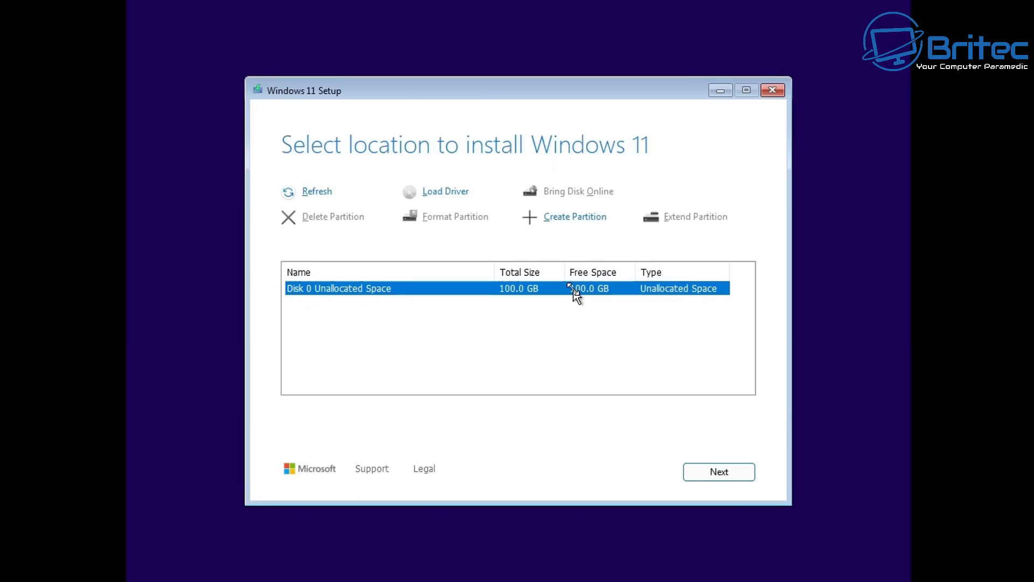
Step: Install Windows 11 onto Disk 0's 100 GB unallocated space
{"action": "left_click", "coordinate": [735, 474]}
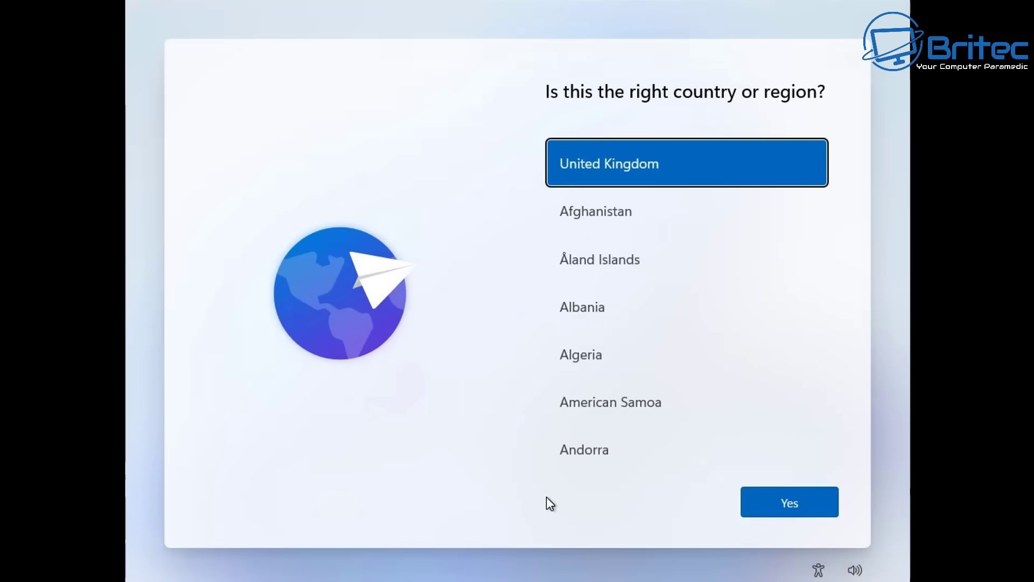
Step: Run start ms-cxh:localonly from a Shift+F10 command prompt and enter the local account's username
{"action": "key", "text": "shift+F10"}
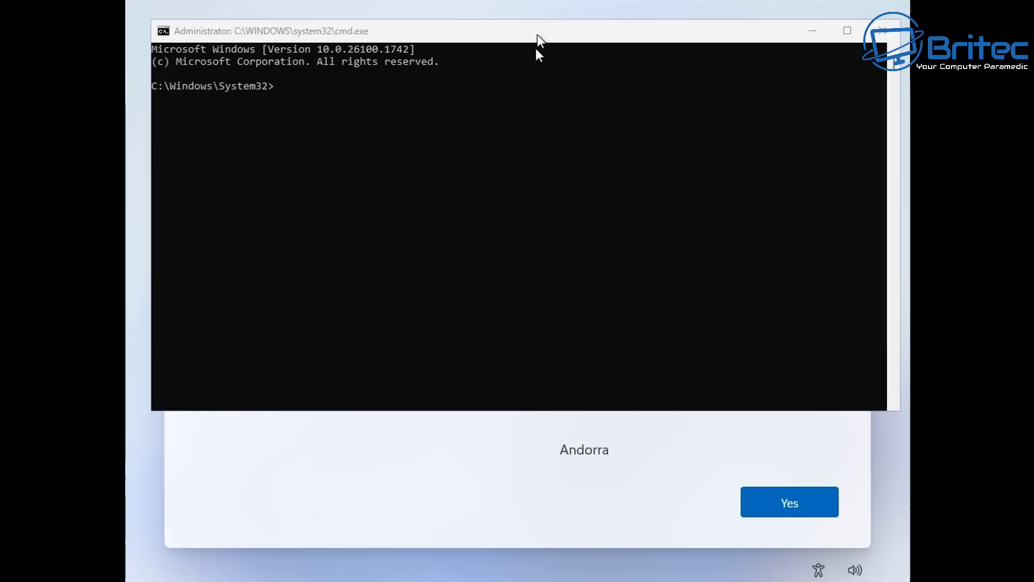
{"action": "left_click_drag", "start_coordinate": [537, 38], "coordinate": [532, 176]}
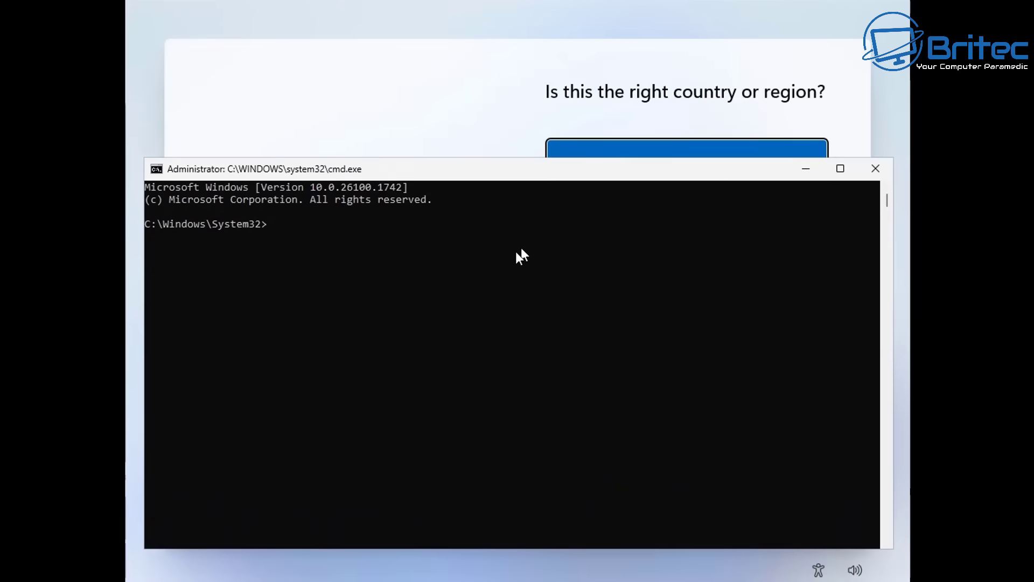
{"action": "left_click", "coordinate": [360, 247]}
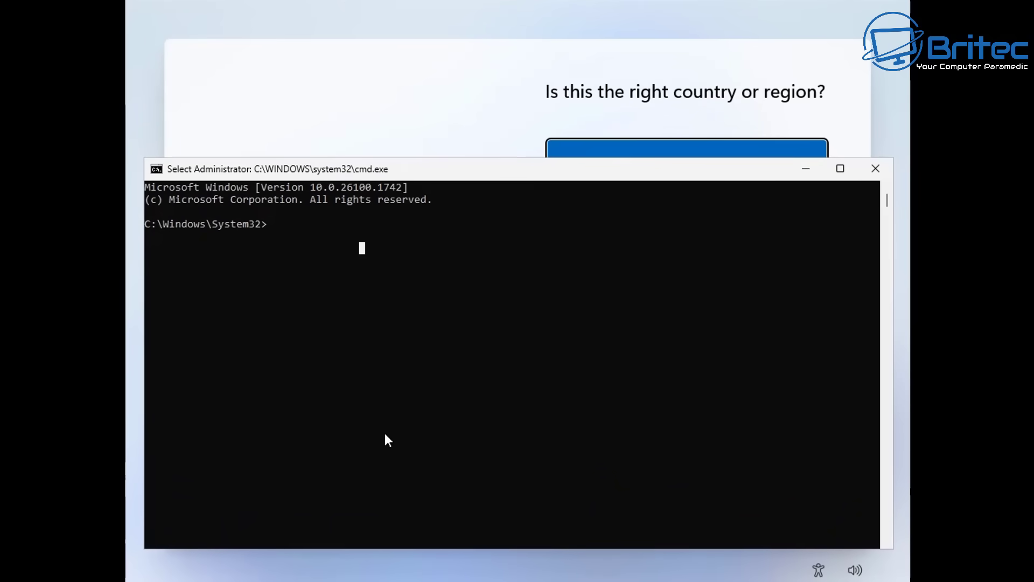
{"action": "type", "text": "start"}
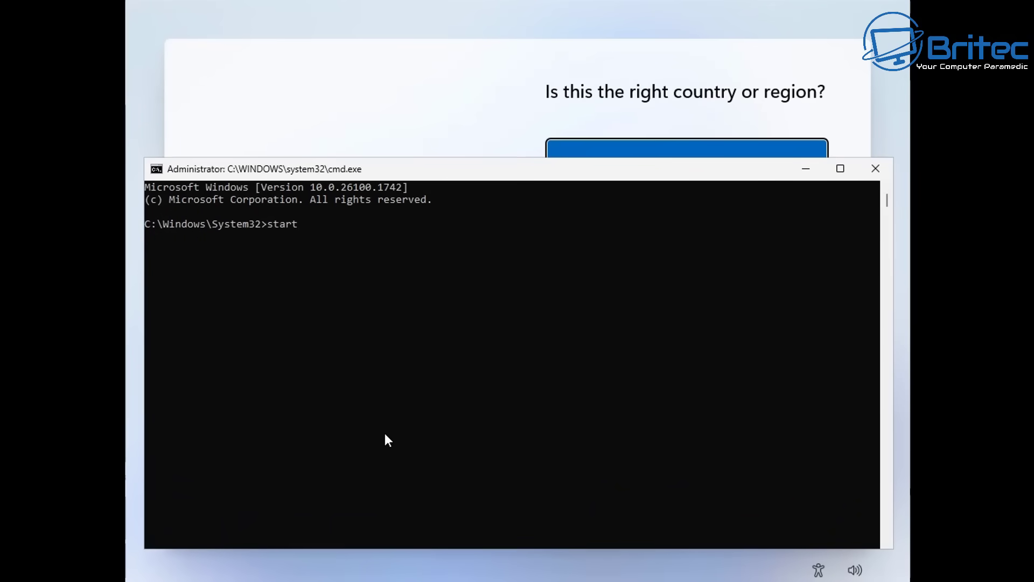
{"action": "type", "text": " ms-cxh:localonly"}
{"action": "key", "text": "Return"}
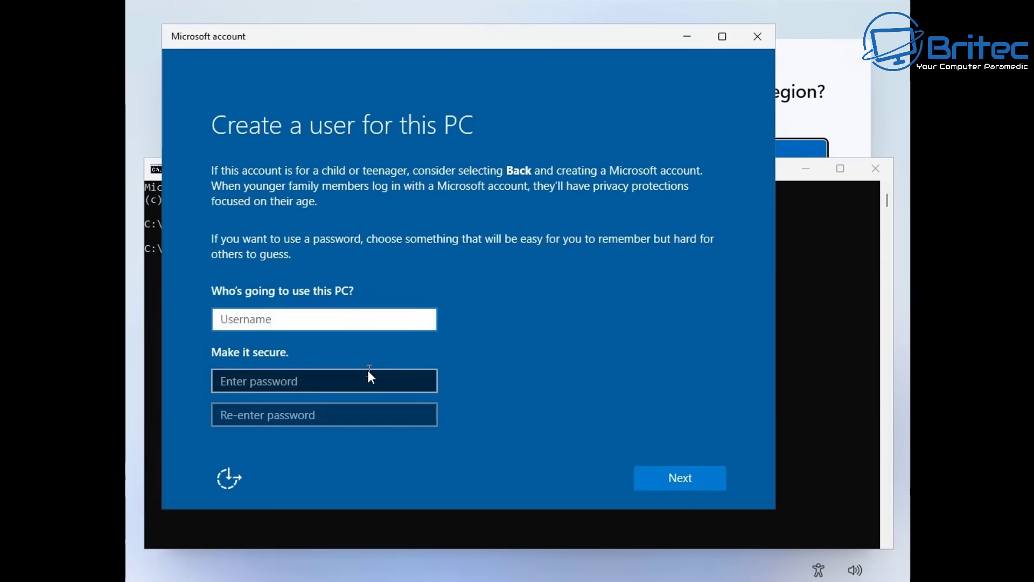
{"action": "type", "text": "Britec"}
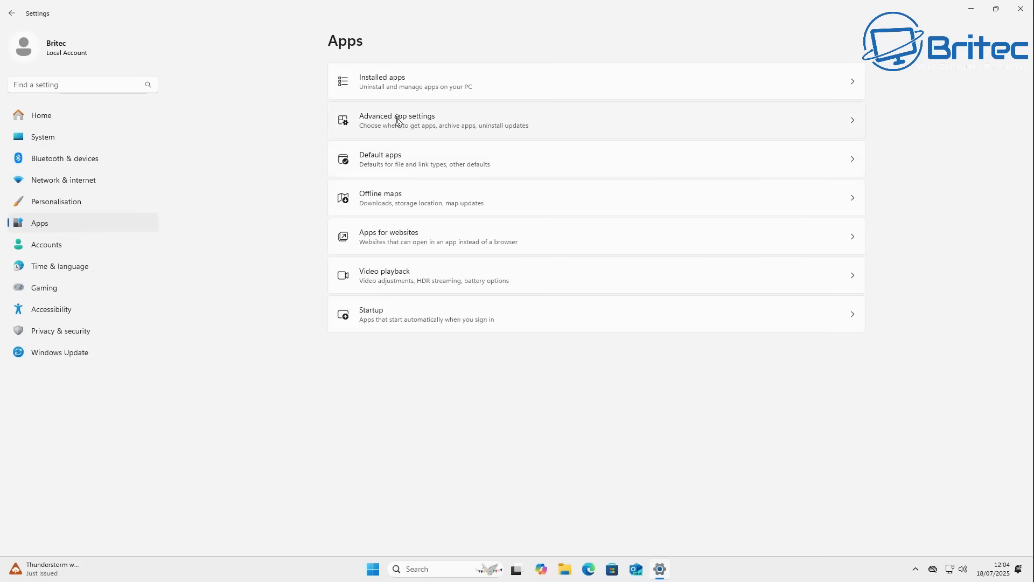
{"action": "left_click", "coordinate": [406, 83]}
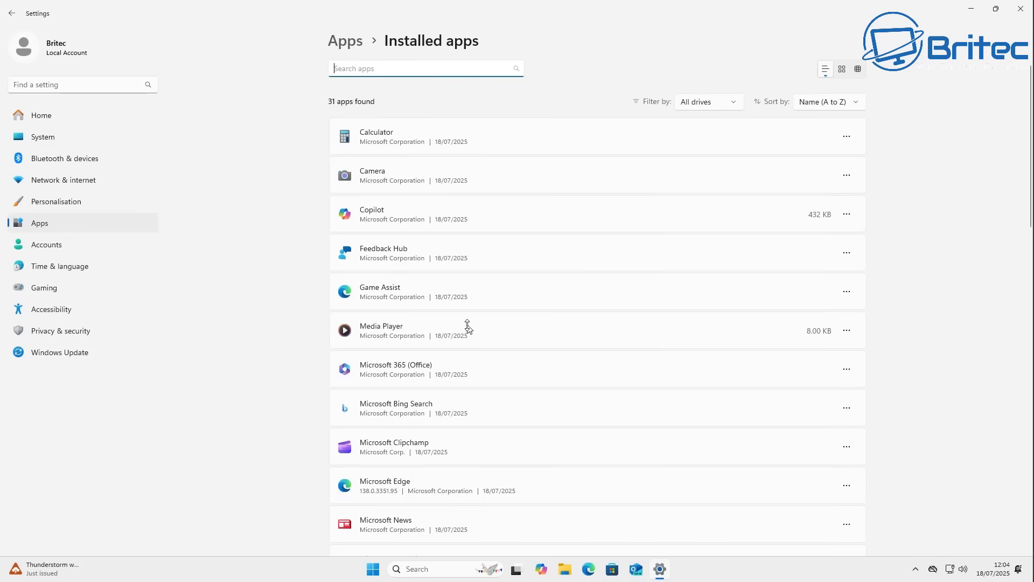
{"action": "scroll", "coordinate": [513, 360], "scroll_direction": "down", "scroll_amount": 8}
{"action": "scroll", "coordinate": [512, 370], "scroll_direction": "down", "scroll_amount": 3}
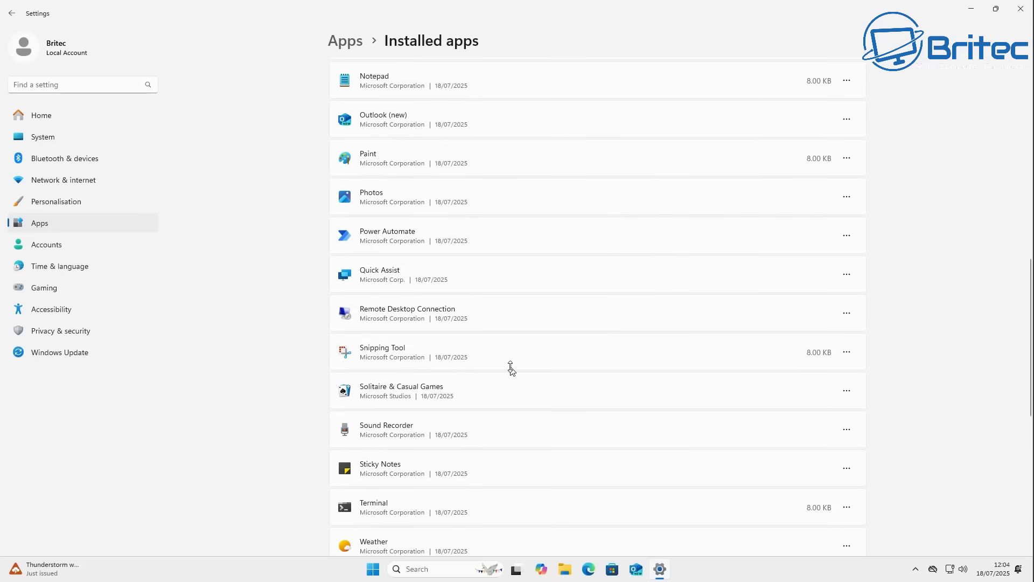
{"action": "scroll", "coordinate": [511, 368], "scroll_direction": "down", "scroll_amount": 4}
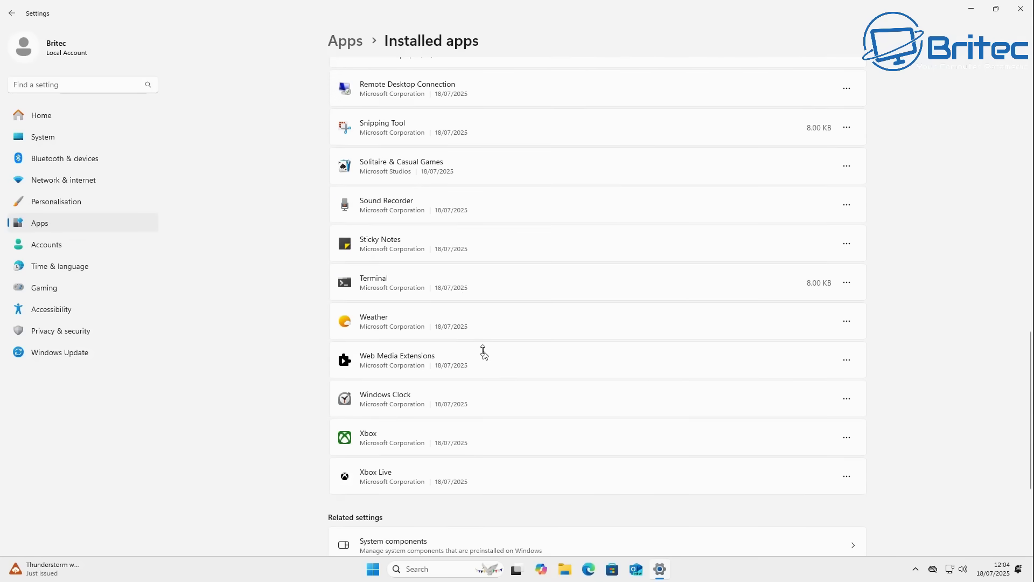
{"action": "scroll", "coordinate": [483, 351], "scroll_direction": "up", "scroll_amount": 3}
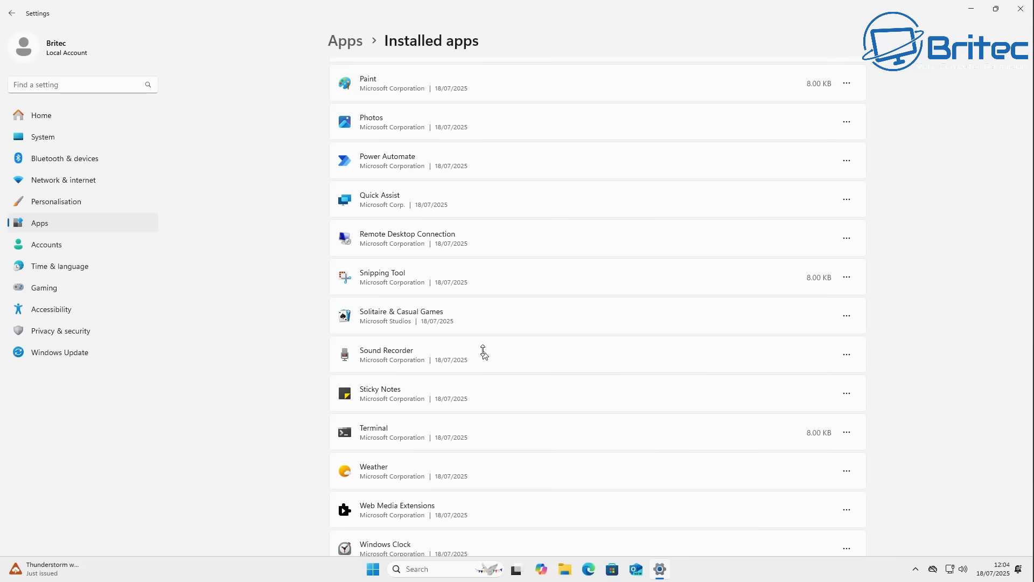
{"action": "scroll", "coordinate": [484, 350], "scroll_direction": "down", "scroll_amount": 1}
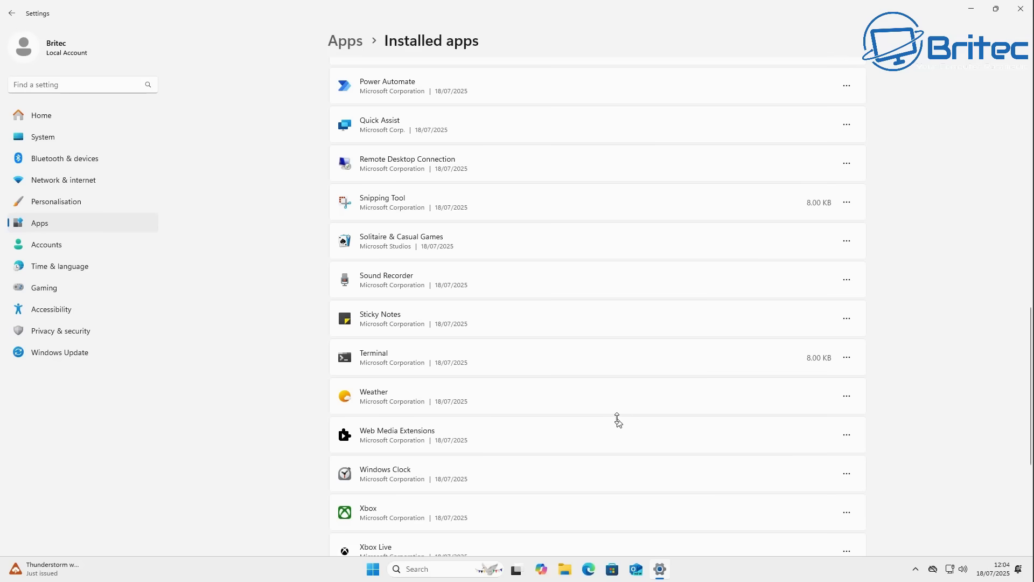
{"action": "scroll", "coordinate": [617, 419], "scroll_direction": "up", "scroll_amount": 3}
{"action": "scroll", "coordinate": [617, 419], "scroll_direction": "up", "scroll_amount": 5}
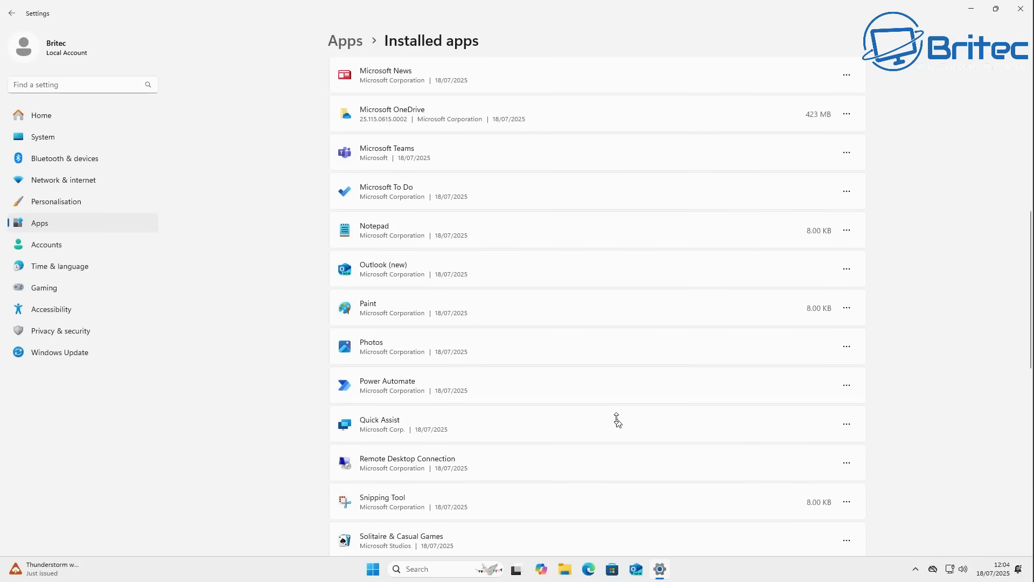
{"action": "scroll", "coordinate": [617, 419], "scroll_direction": "up", "scroll_amount": 7}
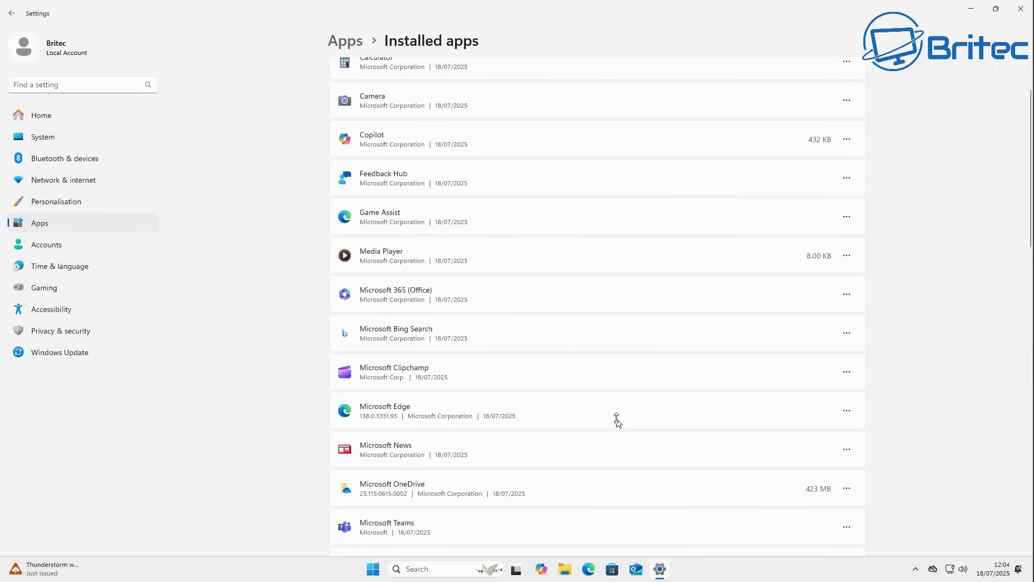
{"action": "scroll", "coordinate": [617, 419], "scroll_direction": "up", "scroll_amount": 2}
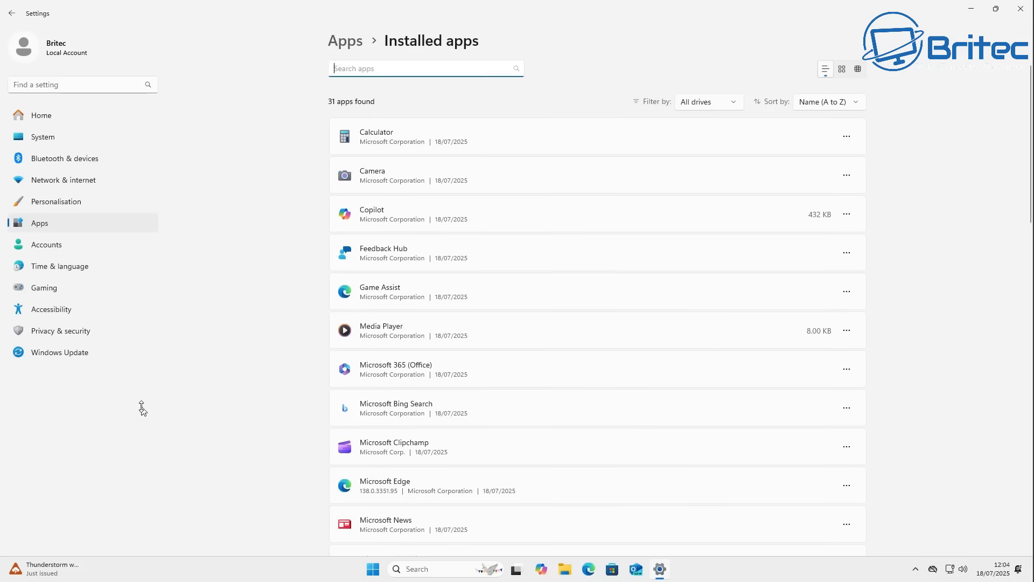
{"action": "left_click", "coordinate": [48, 203]}
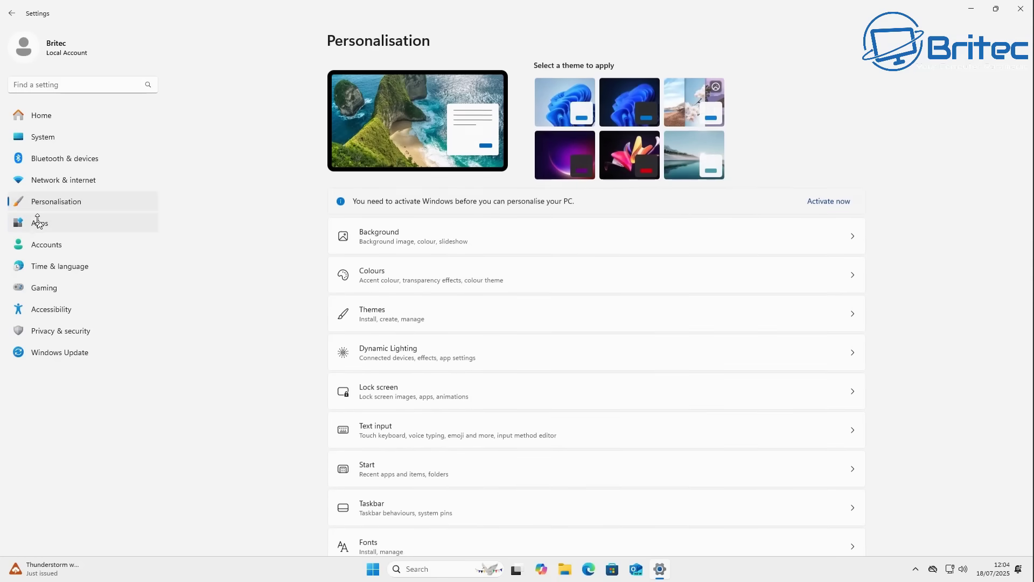
{"action": "left_click", "coordinate": [37, 224]}
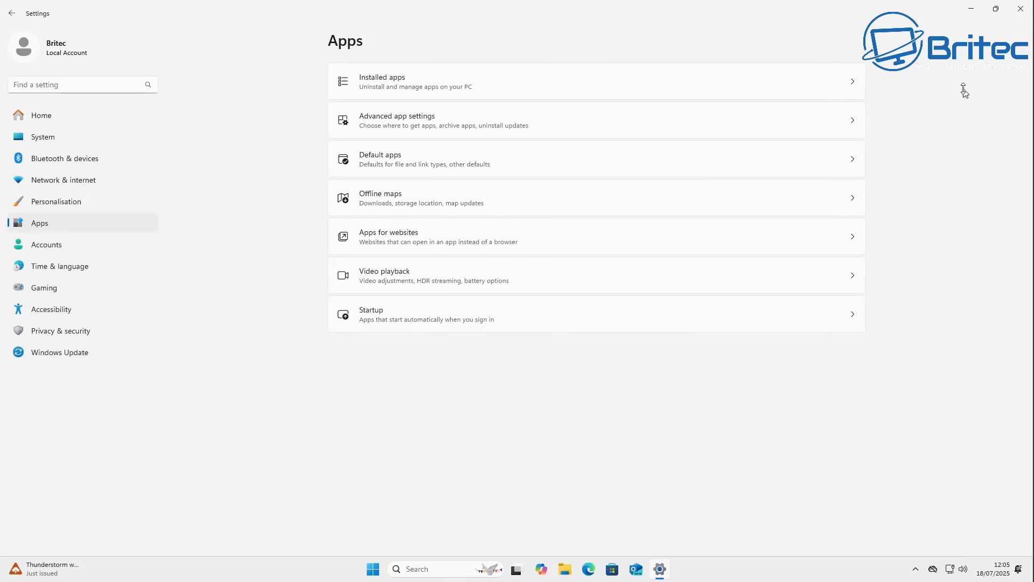
Step: Close Settings and scroll the Inbox Microsoft Store apps blog post to Newer inbox apps included
{"action": "left_click", "coordinate": [1020, 12]}
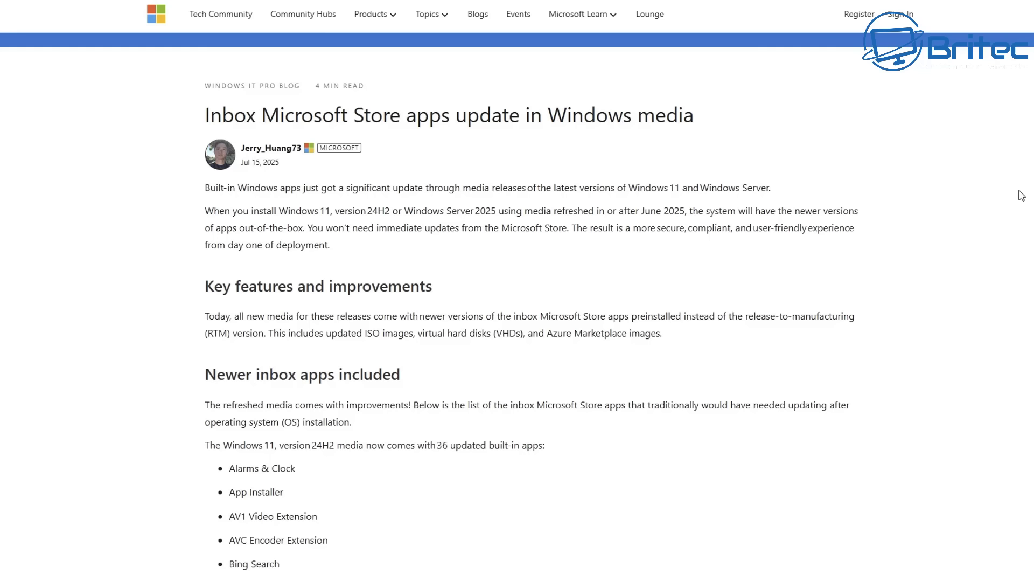
{"action": "scroll", "coordinate": [1019, 205], "scroll_direction": "down", "scroll_amount": 1}
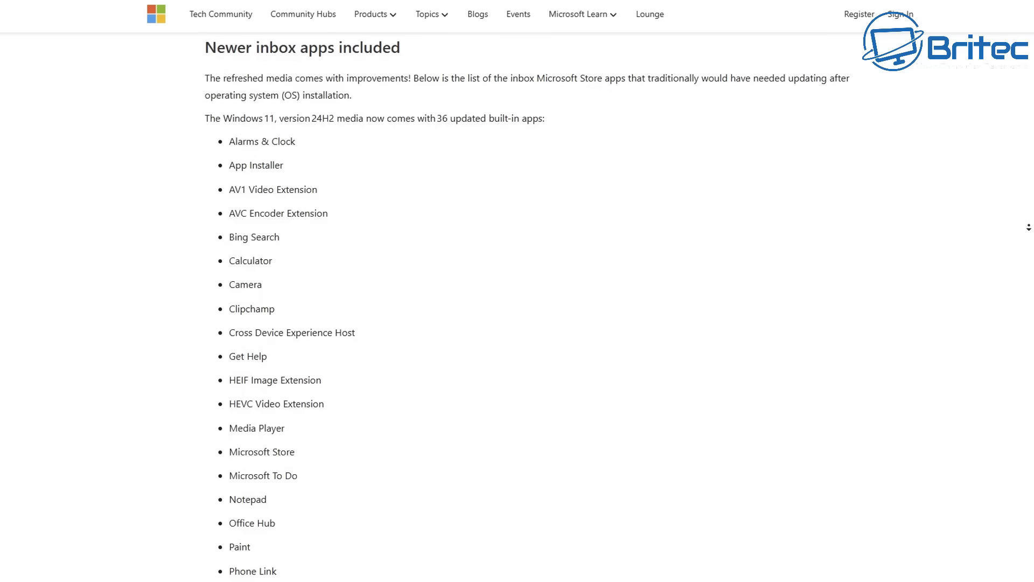
Step: Scroll through the rest of the 24H2 inbox apps list down to Xbox Speech-to-Text Overlay
{"action": "middle_click", "coordinate": [1030, 231]}
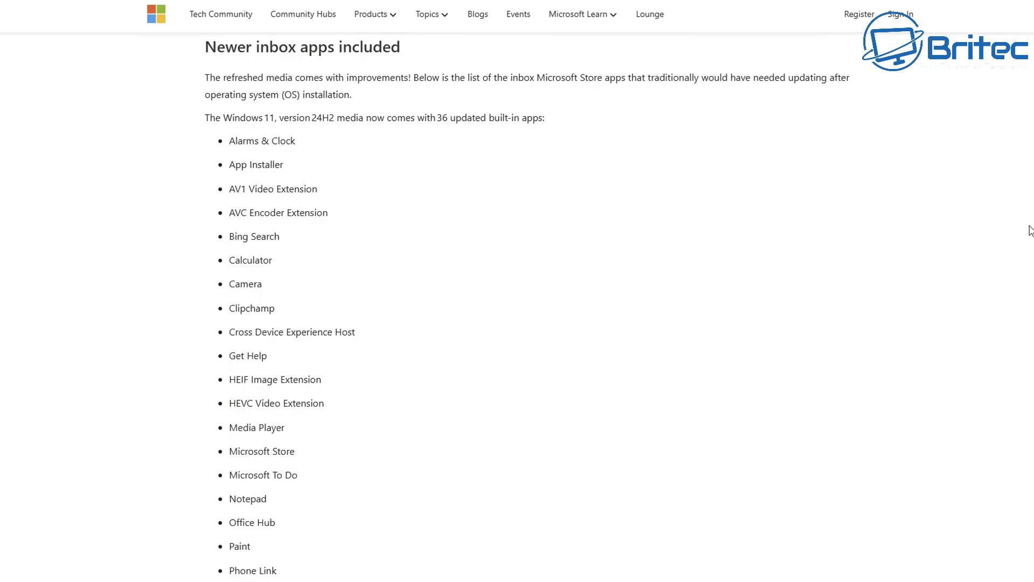